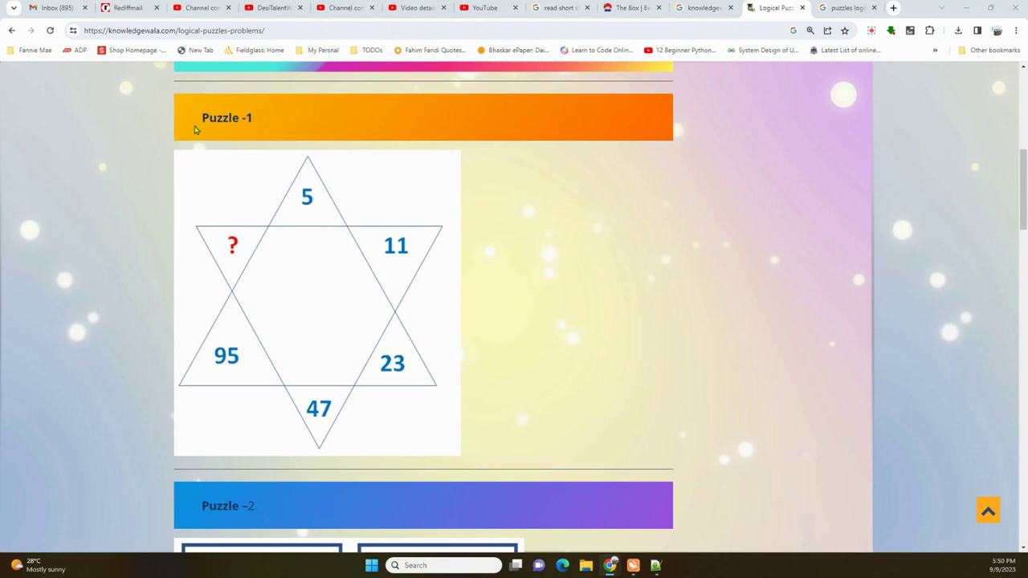
- Place the blank note new 33 beside the star puzzle and add an empty first line
click(656, 565)
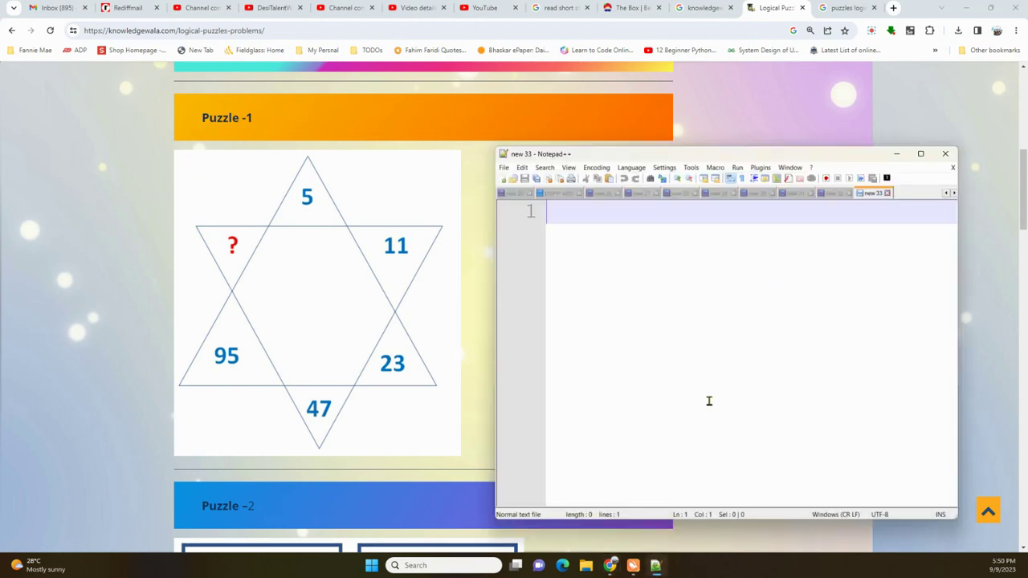
mouse_move(681, 153)
mouse_down()
mouse_move(777, 133)
mouse_move(706, 132)
mouse_up()
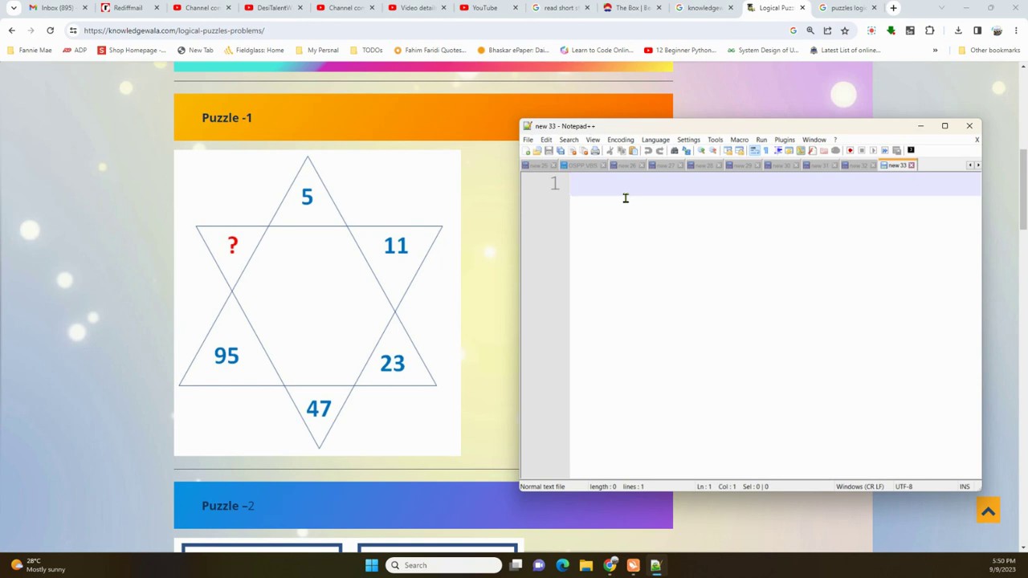
key(Return)
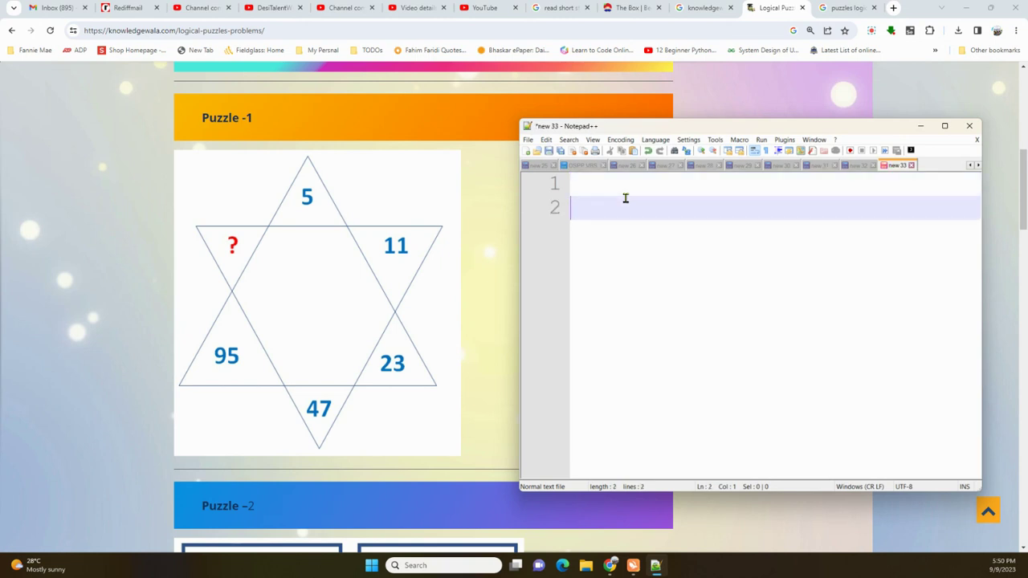
- Point out the star's numbers 5, 23 and 95, then bring the note back over the puzzle
click(319, 202)
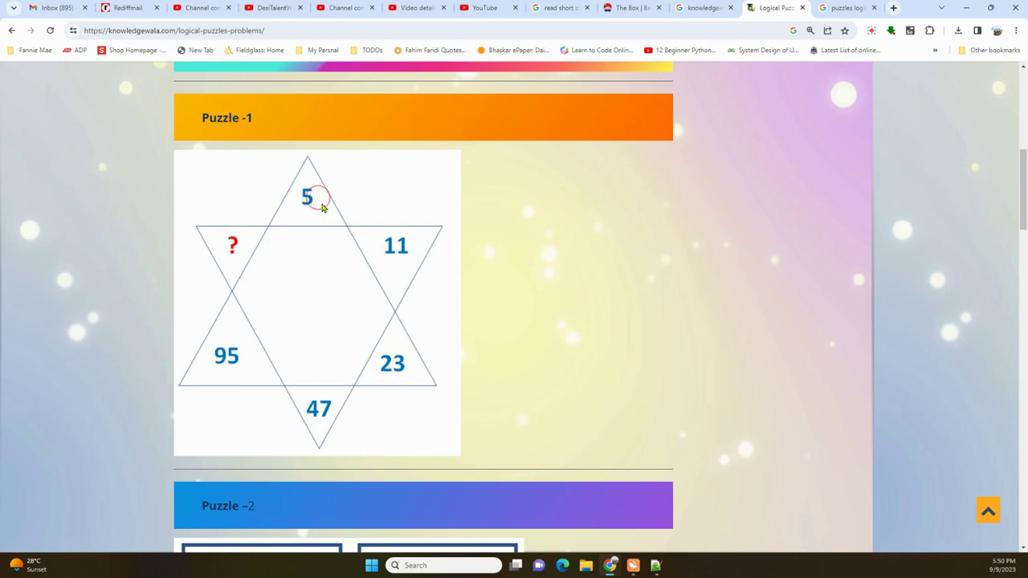
click(318, 206)
click(414, 370)
click(244, 378)
click(656, 565)
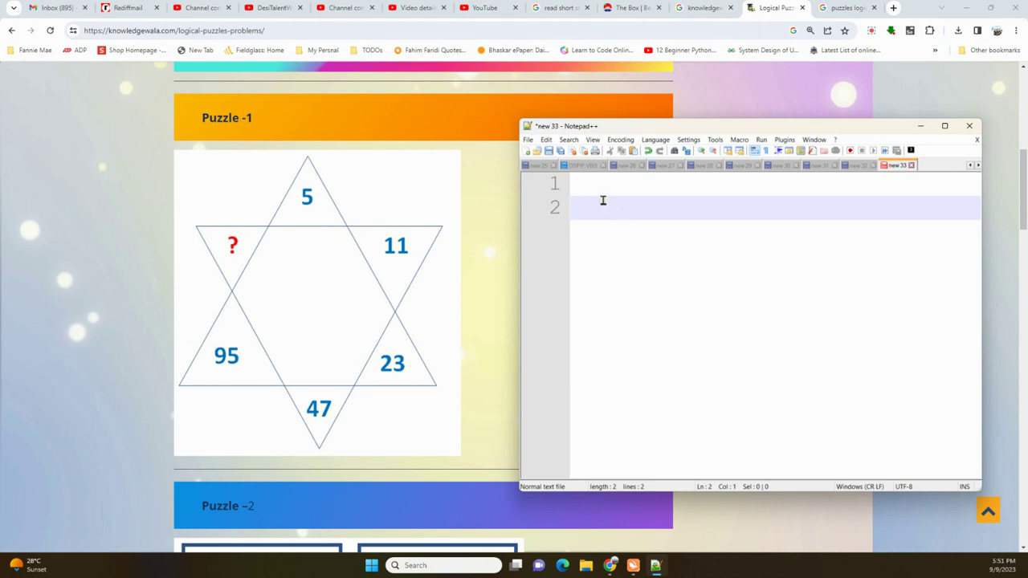
- Write '5 , 11 , 23 , 47, 95, ?' on line 2, add blank lines, and highlight 5 and 11
text(5)
text( , 11)
text( , )
text(23 , )
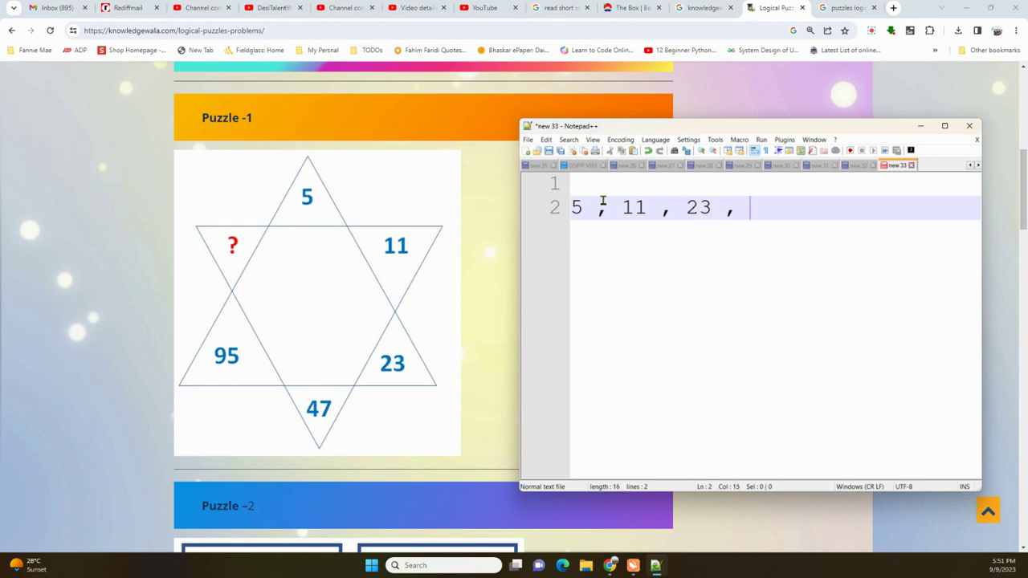
text(47, )
text(9)
text(5, )
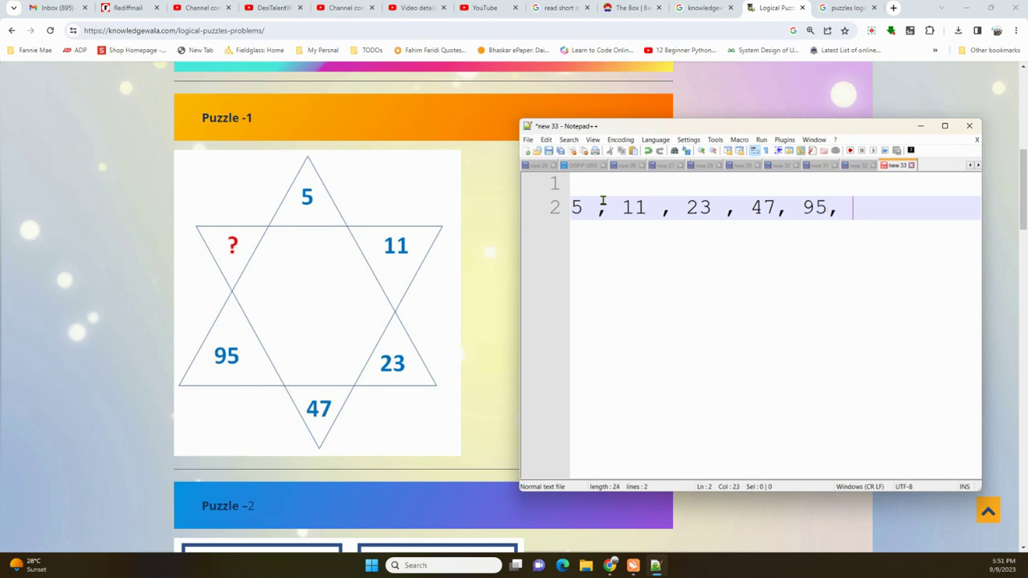
text(?)
key(Return)
key(Return)
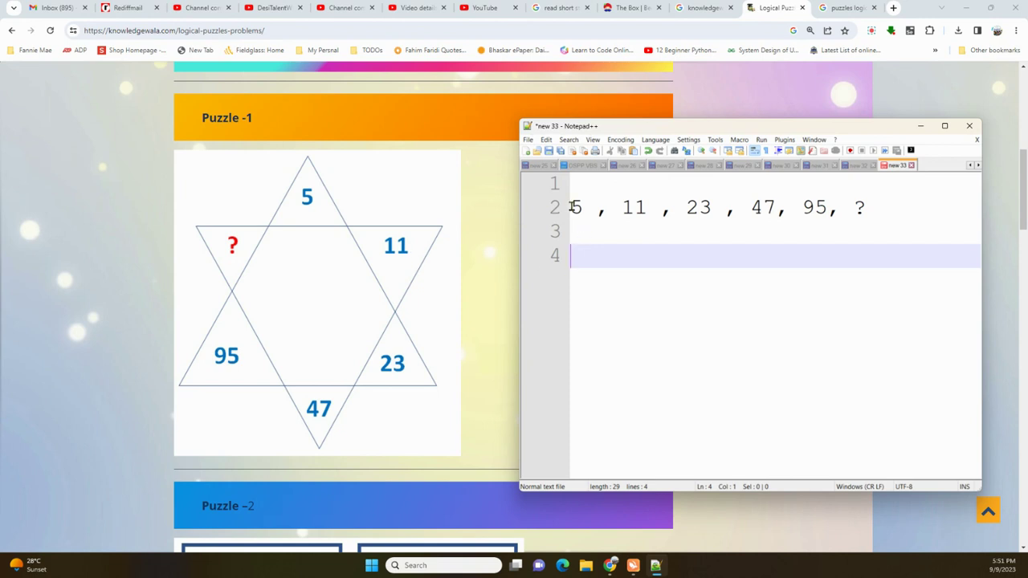
drag(571, 207, 645, 207)
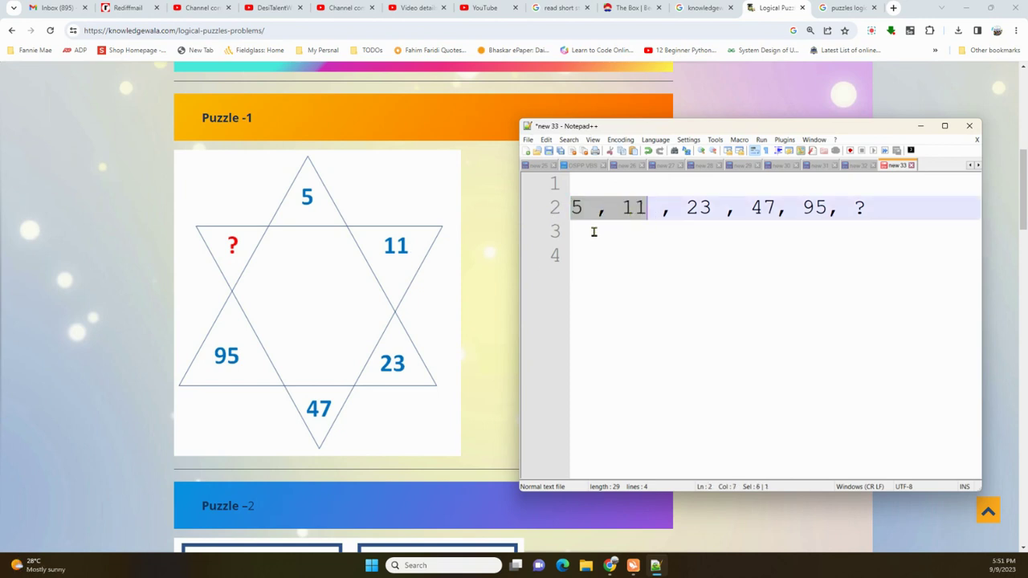
- Write the differences 6, 12, 24 and 48 on line 3 beneath the sequence
click(594, 233)
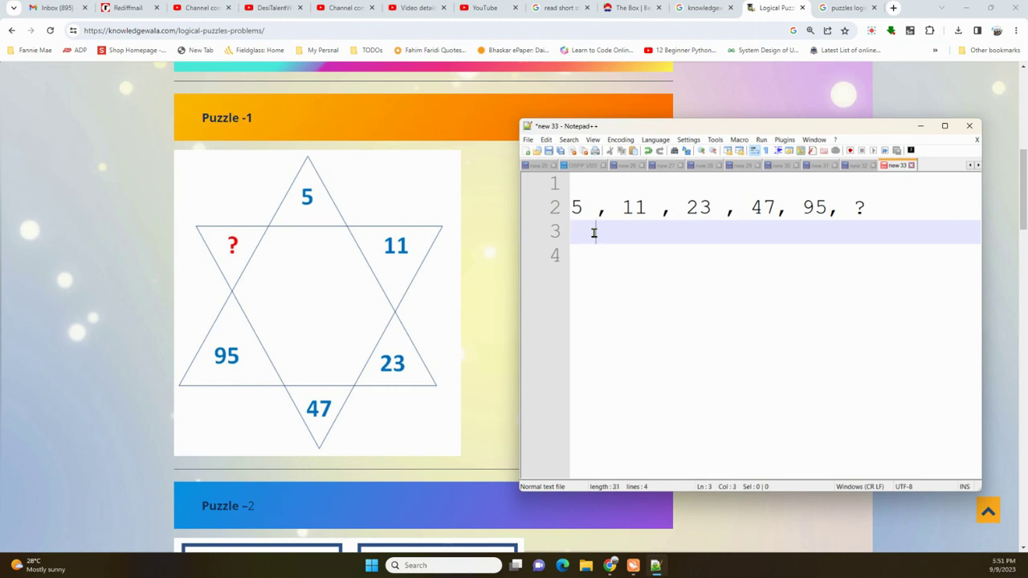
text(16)
text(   12)
text(   2)
text(4)
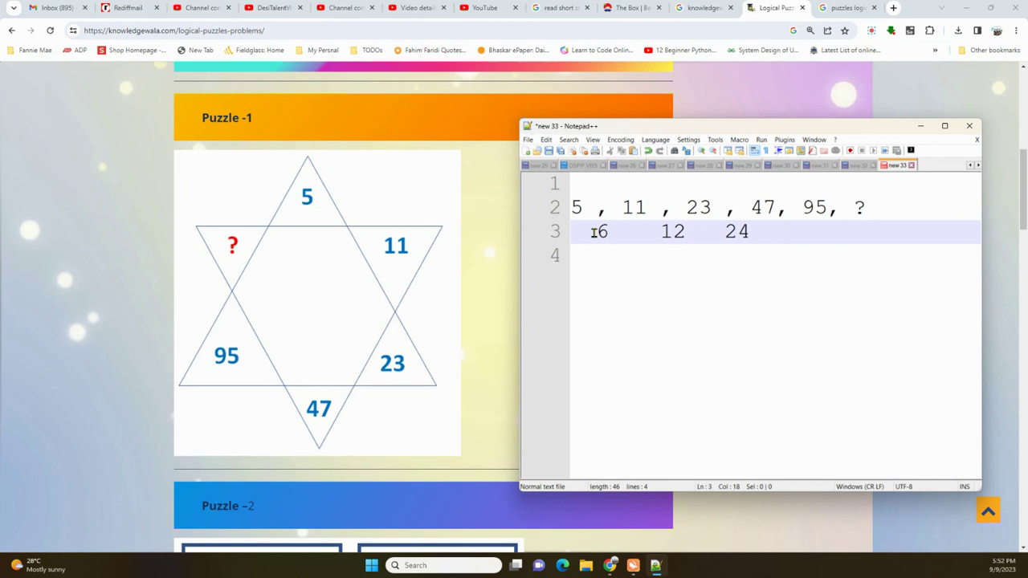
text(48)
double_click(601, 231)
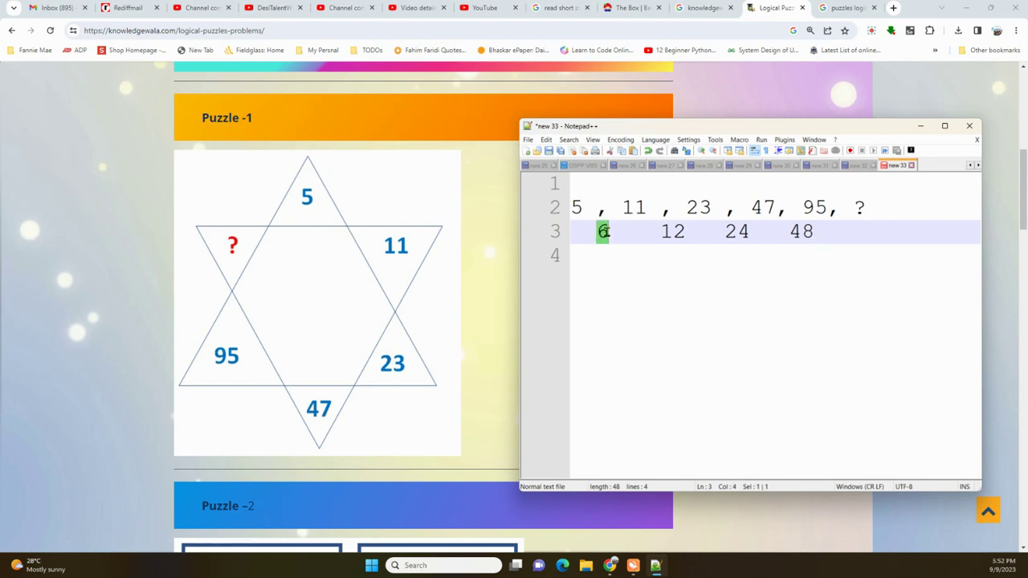
click(605, 232)
click(598, 231)
- Highlight 12 and 24, append the difference 96 under 95, and move to line 4
drag(660, 230, 685, 233)
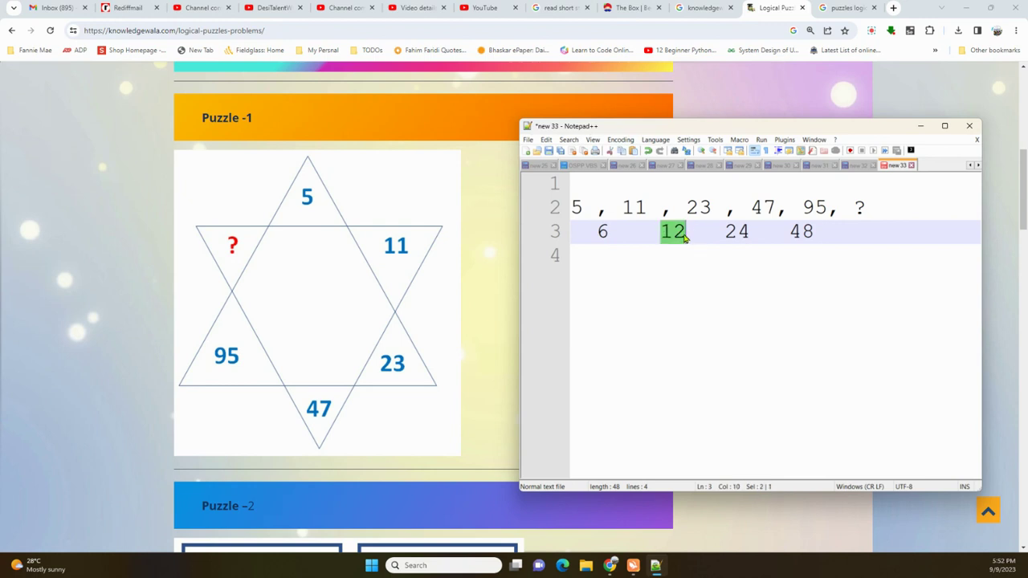
drag(738, 231, 822, 231)
click(722, 231)
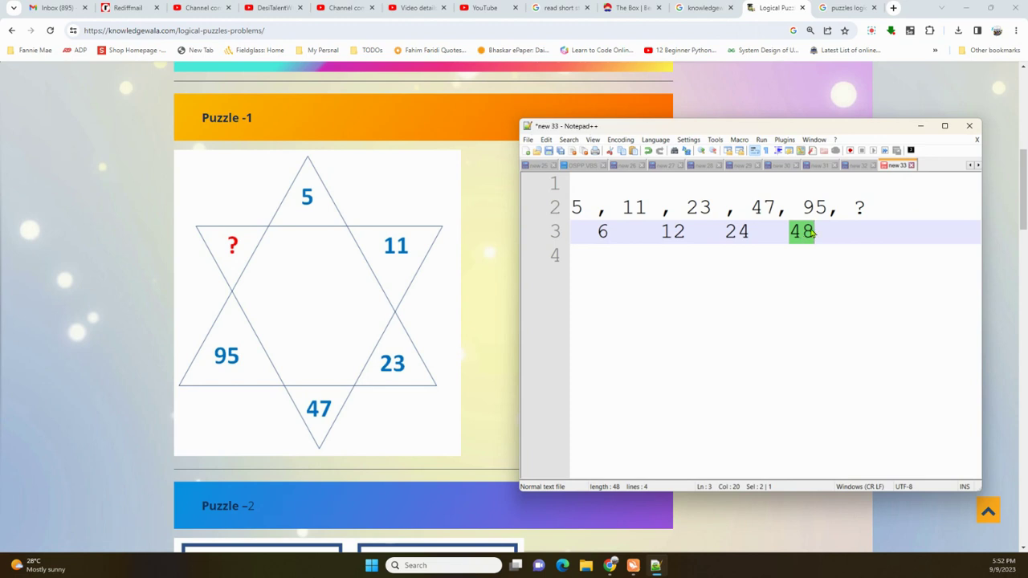
click(854, 232)
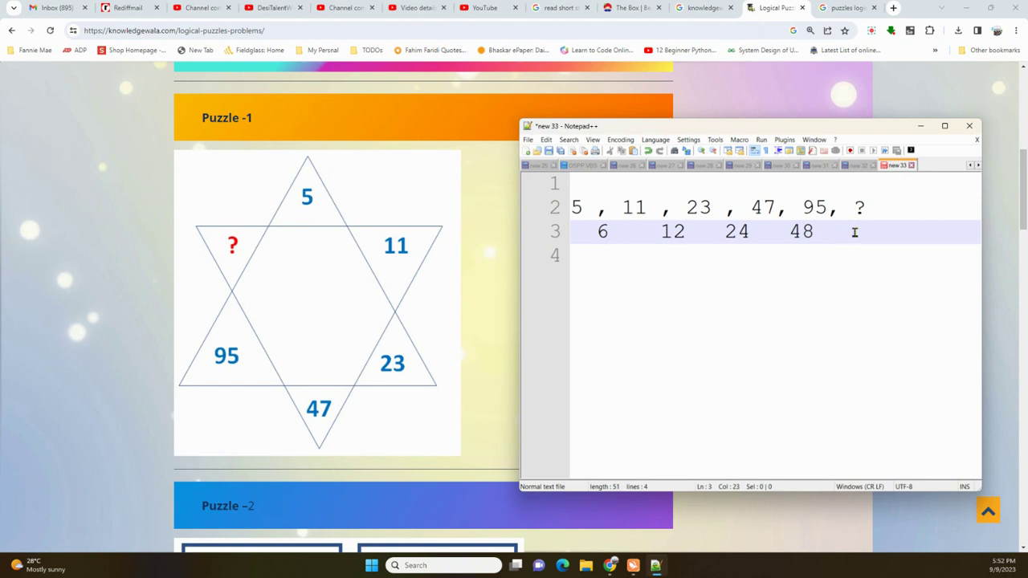
text(96)
drag(801, 207, 881, 231)
click(623, 285)
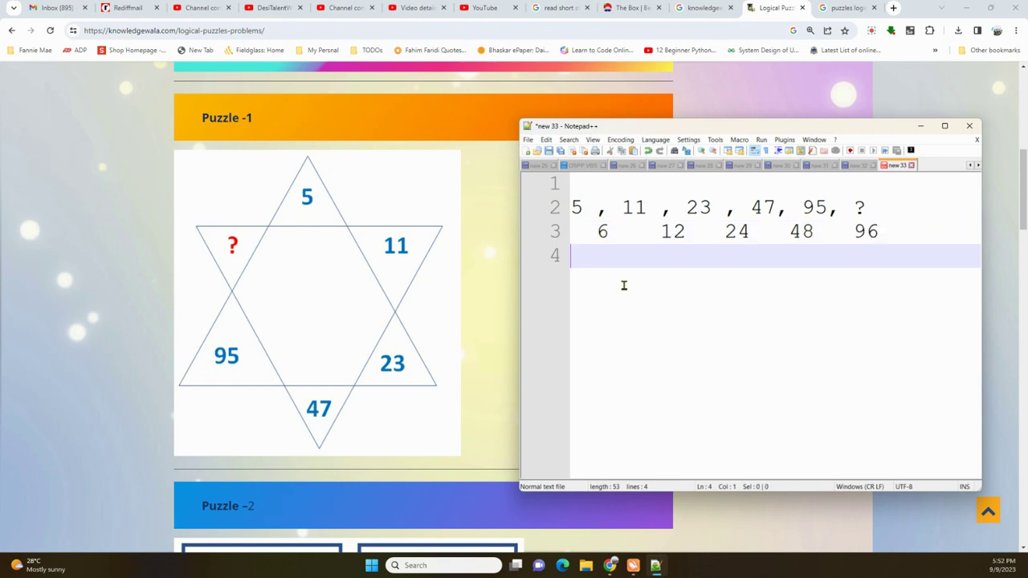
- Add line 5 reading '95 + 96 = 191' and briefly highlight the result 191
key(Return)
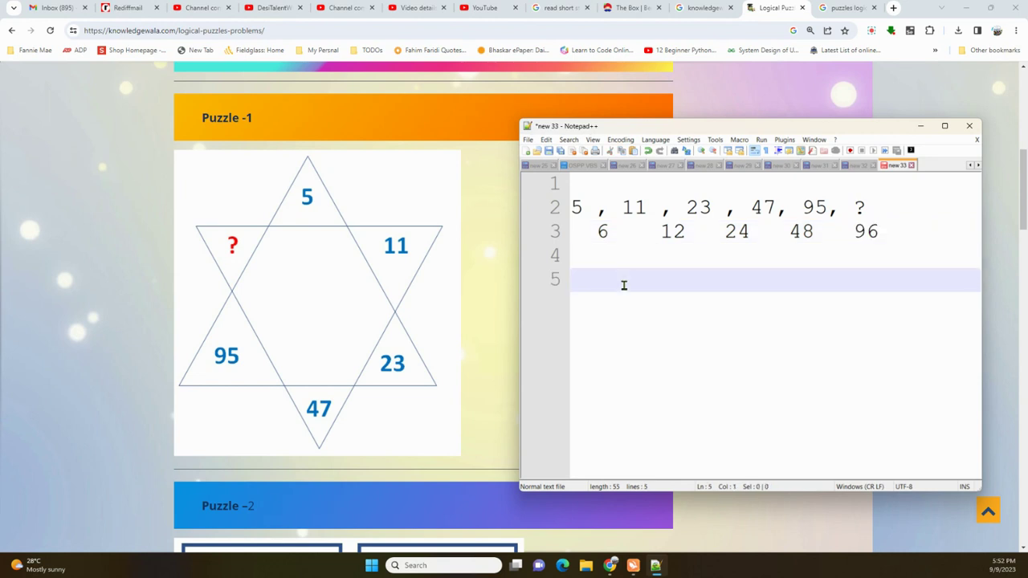
text(9)
text(5 + )
text(96 =)
text( 1)
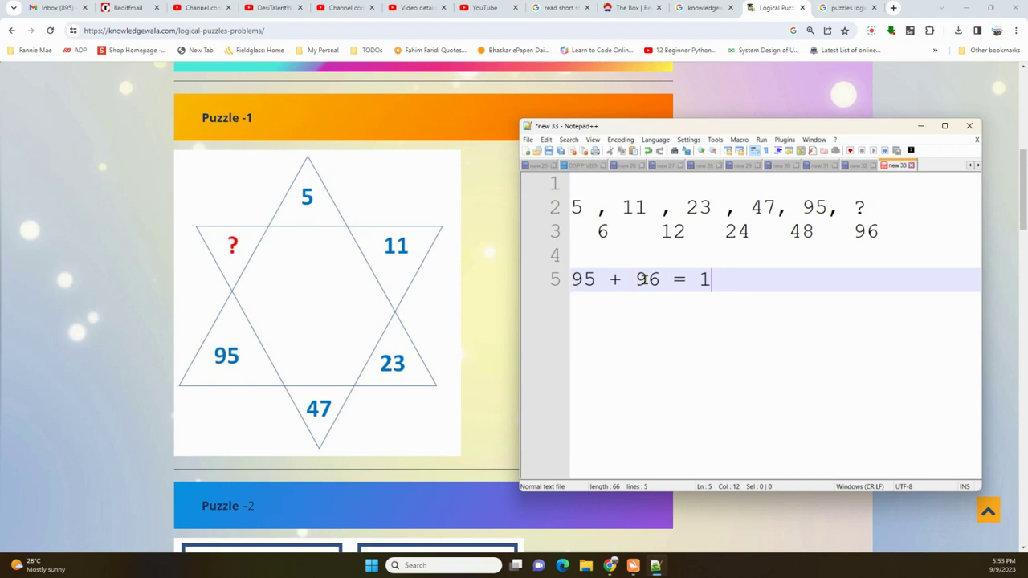
text(91)
drag(700, 278, 744, 281)
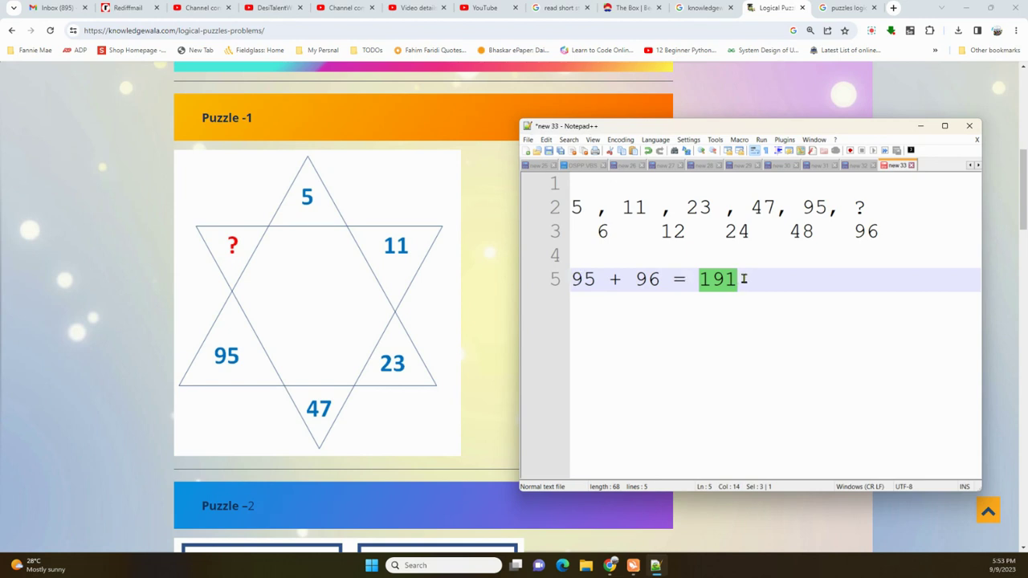
click(744, 279)
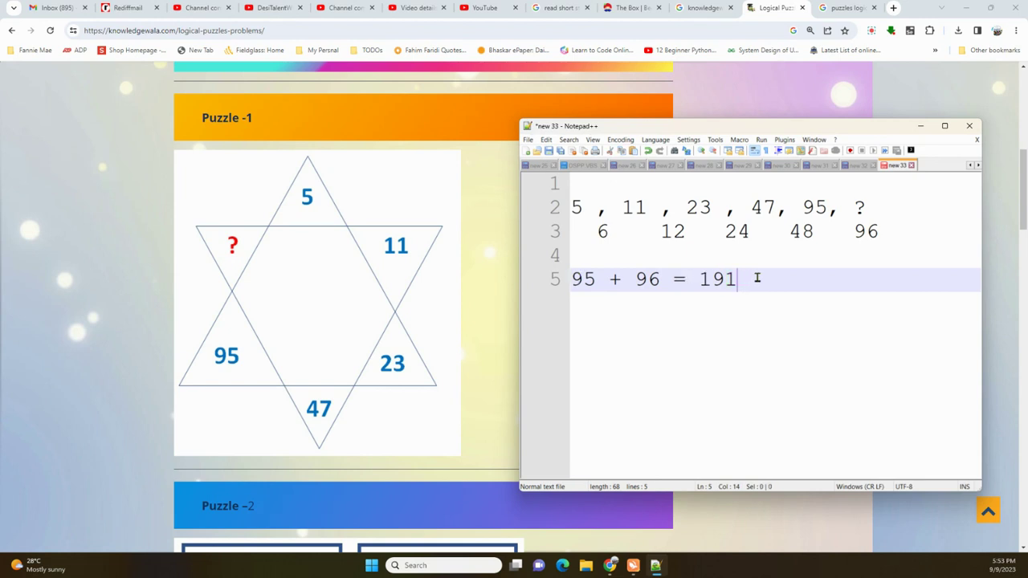
- Review the pattern by highlighting 6, 12, 47, 48, 95 and 96 in turn
double_click(602, 232)
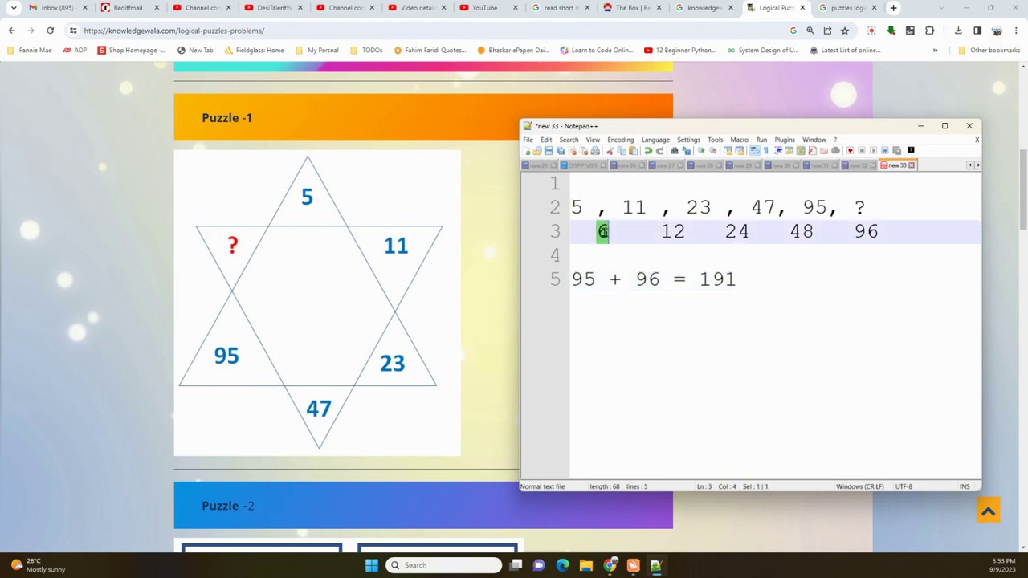
click(666, 231)
double_click(667, 231)
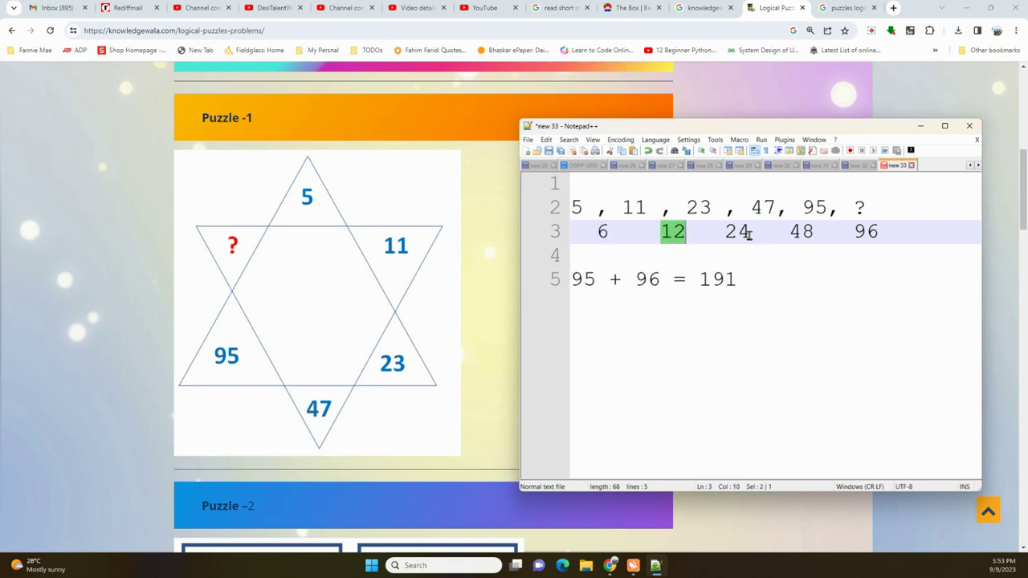
double_click(760, 208)
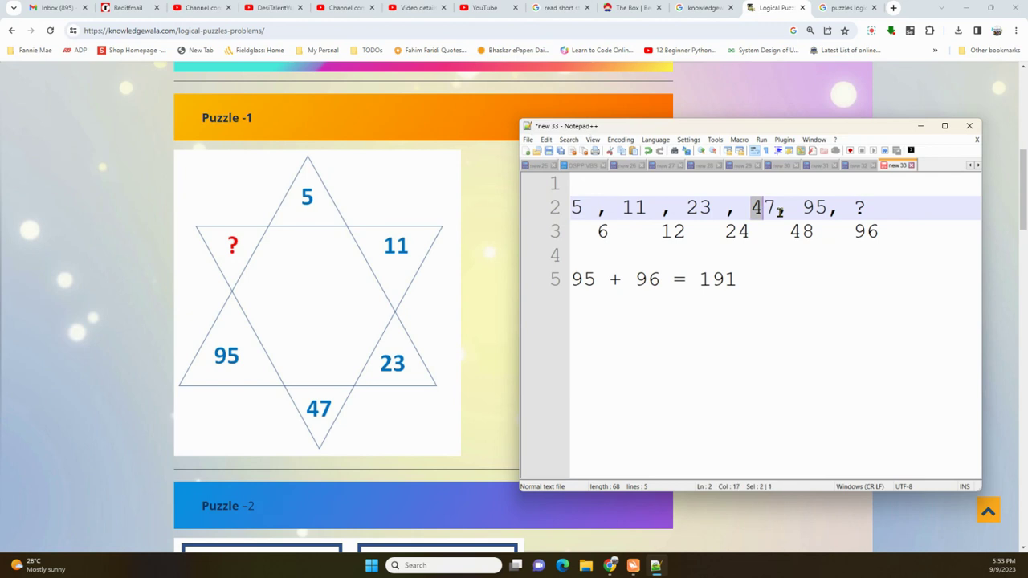
drag(779, 211, 805, 232)
click(764, 205)
double_click(761, 206)
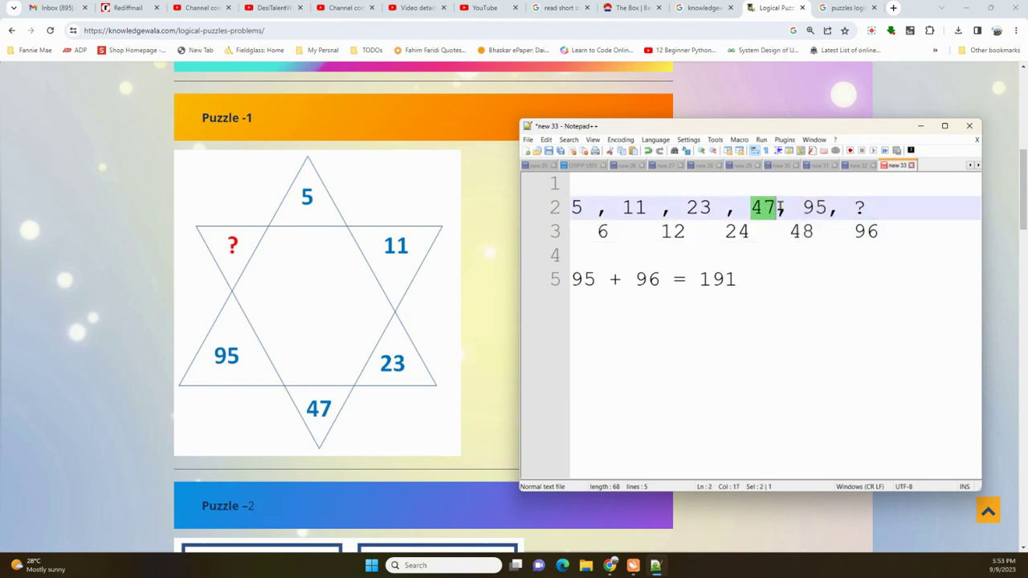
double_click(800, 231)
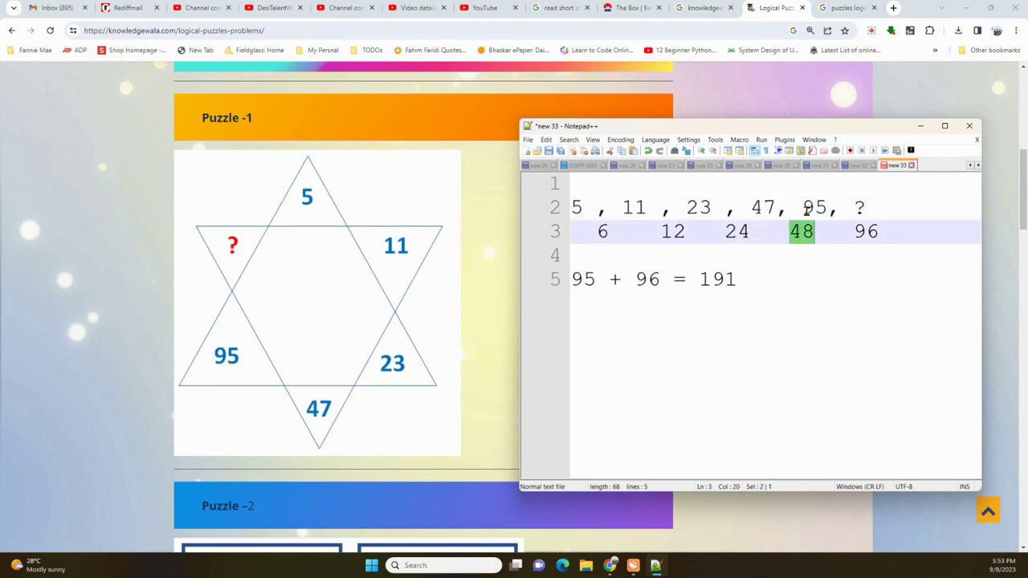
double_click(817, 207)
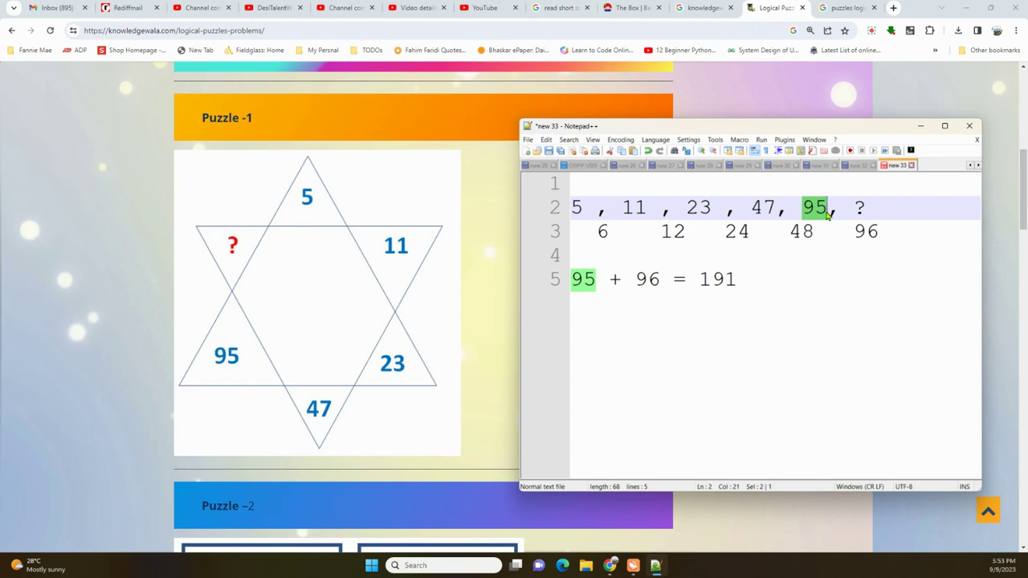
double_click(841, 235)
double_click(811, 207)
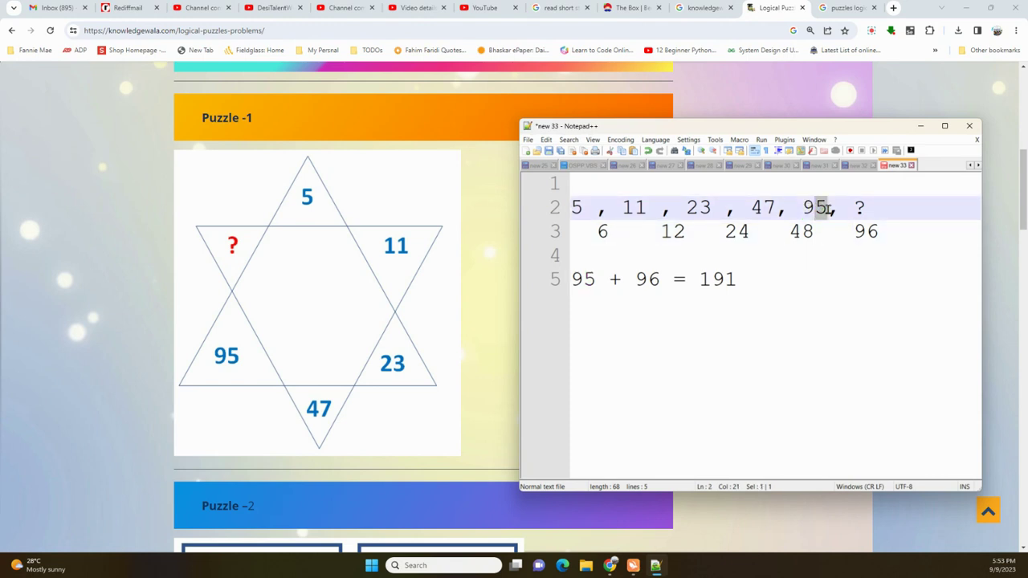
double_click(881, 233)
- Replace the question mark ending line 2 with 191
click(862, 208)
key(BackSpace)
text(19)
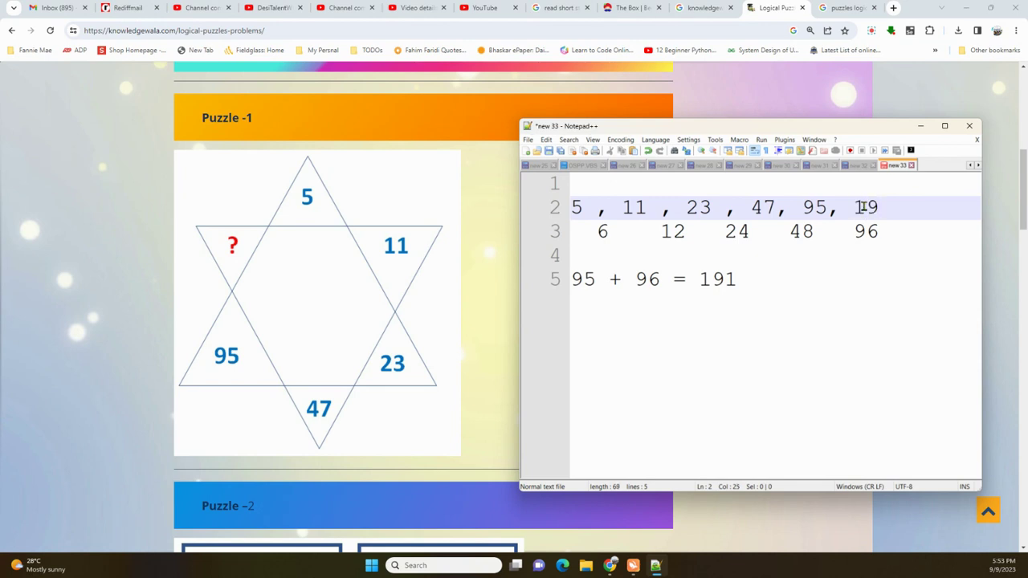
text(1)
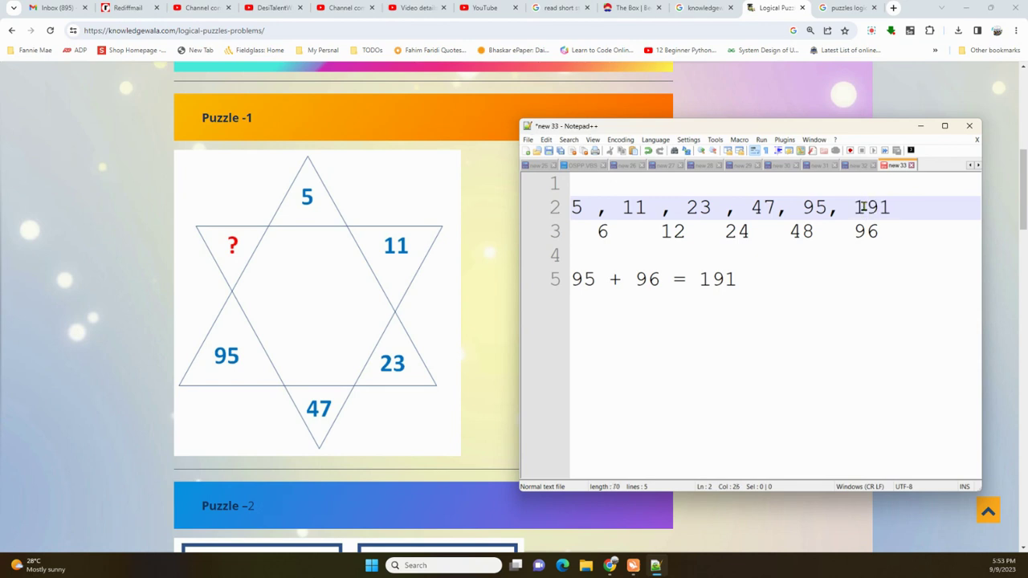